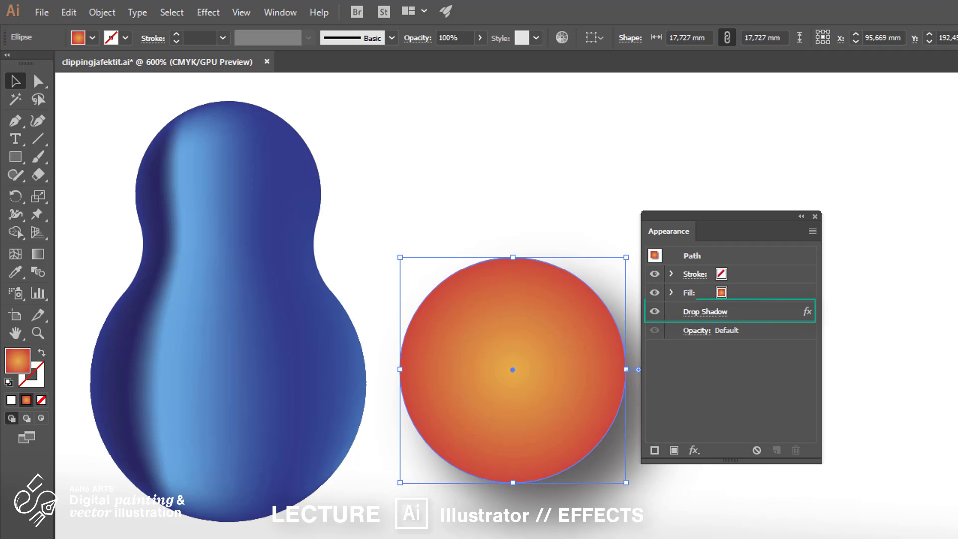
Step: Select the circle's Drop Shadow in the Appearance panel and toggle its visibility off and on
click(754, 314)
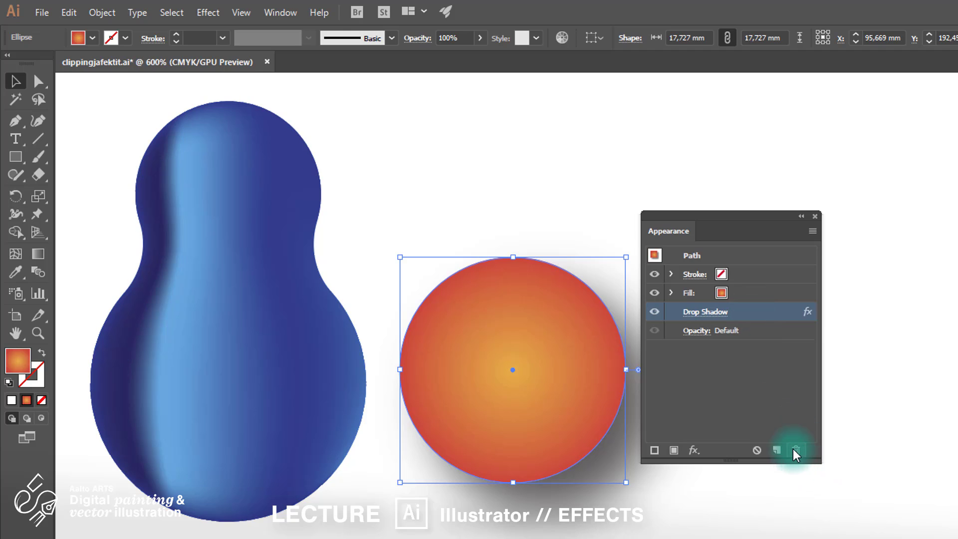
click(655, 313)
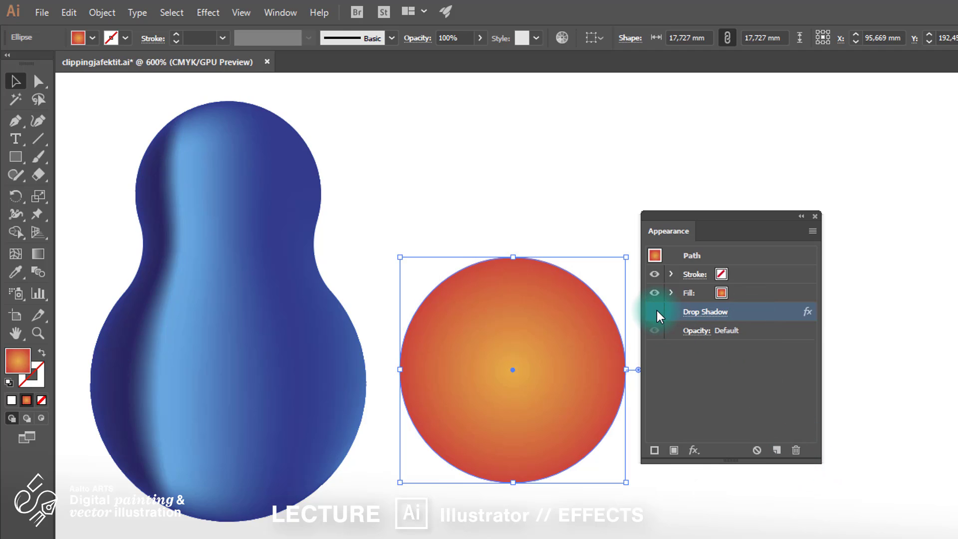
click(654, 313)
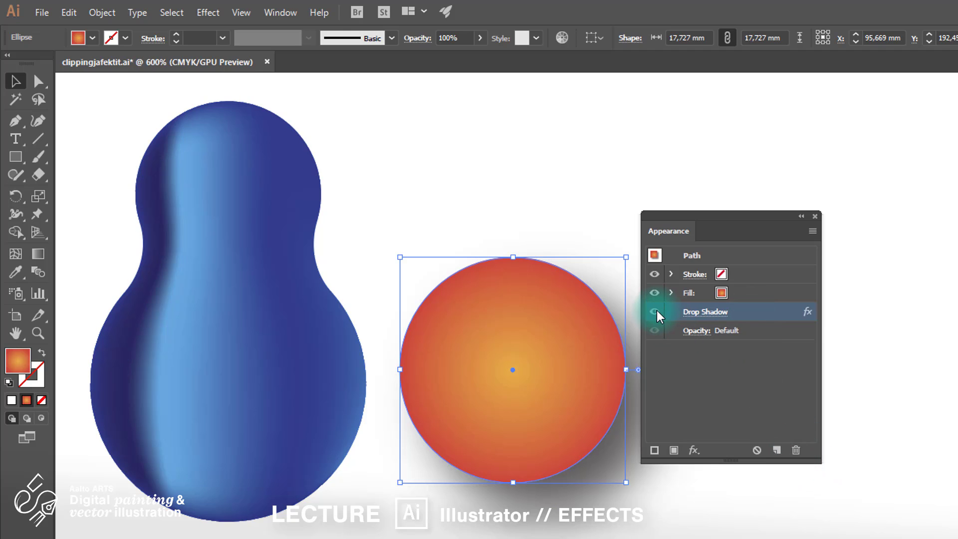
Step: Delete the Drop Shadow from the circle and bring up the Effect menu
click(795, 451)
drag(725, 218, 791, 249)
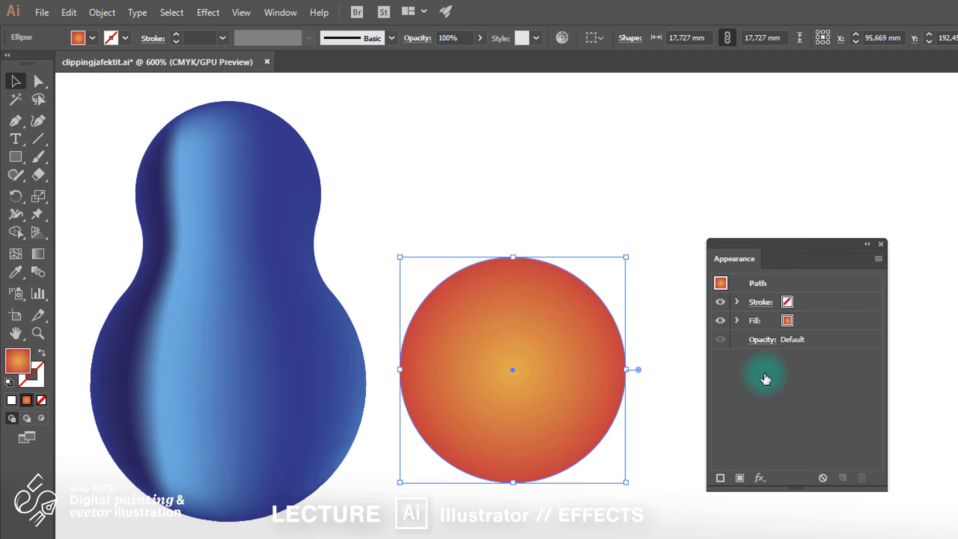
click(208, 18)
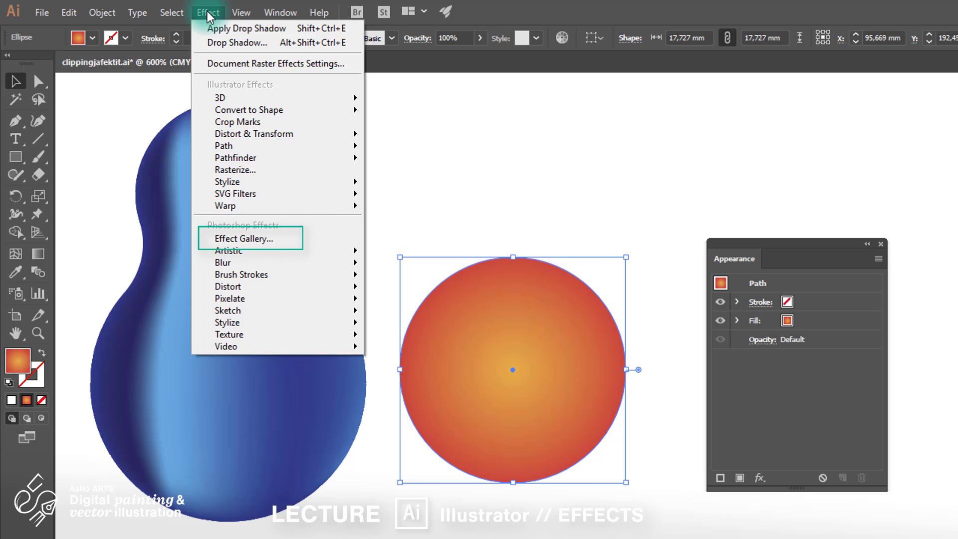
Step: Open the Effect Gallery and preview the Artistic filters Cutout, Dry Brush, Plastic Wrap and Smudge Stick
click(313, 240)
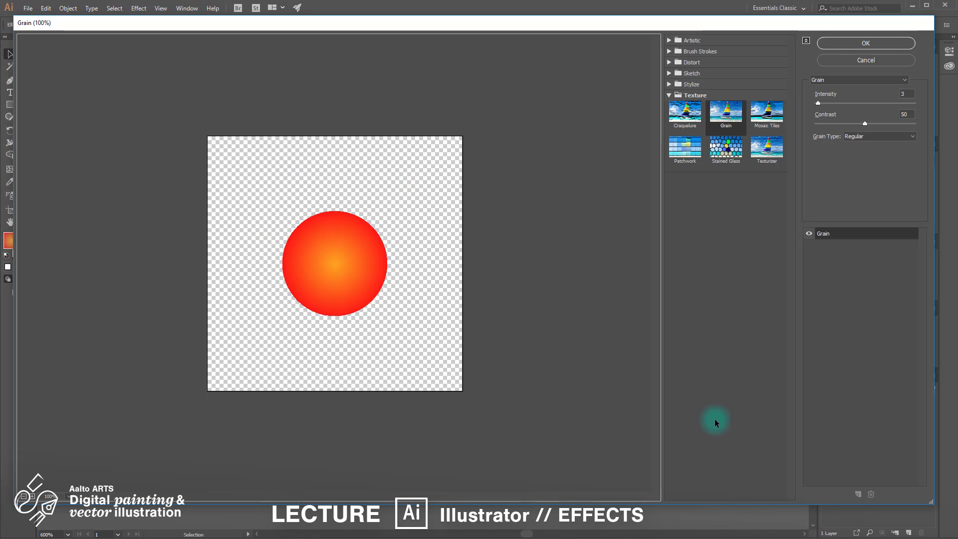
click(669, 95)
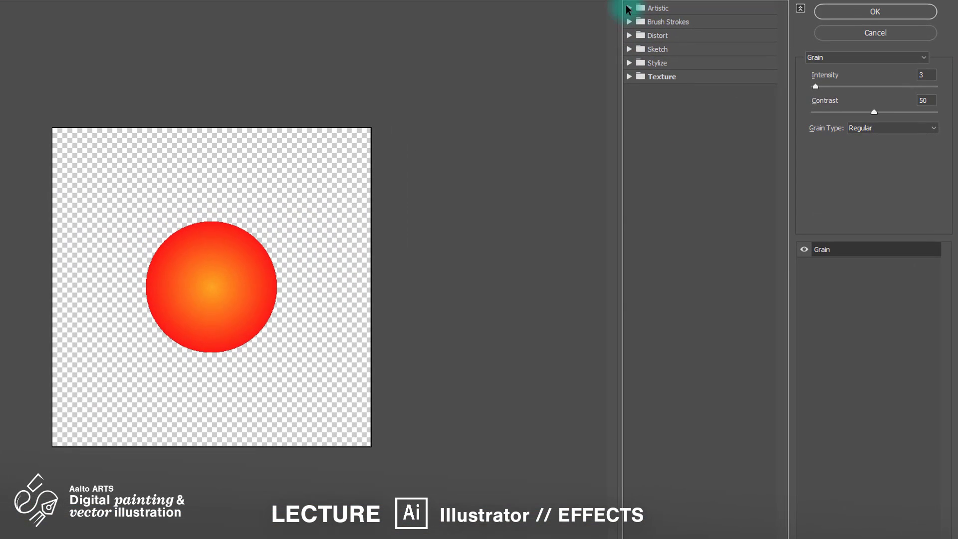
click(642, 18)
click(702, 35)
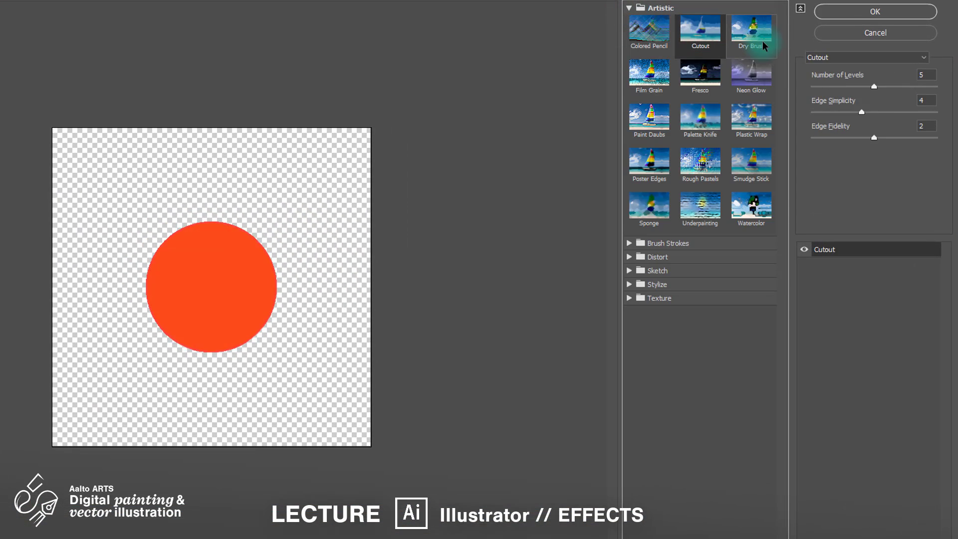
click(752, 30)
click(752, 119)
click(745, 165)
Step: Preview Rough Pastels, Poster Edges, Sponge, Underpainting, Watercolor, Palette Knife and Film Grain on the circle
click(704, 162)
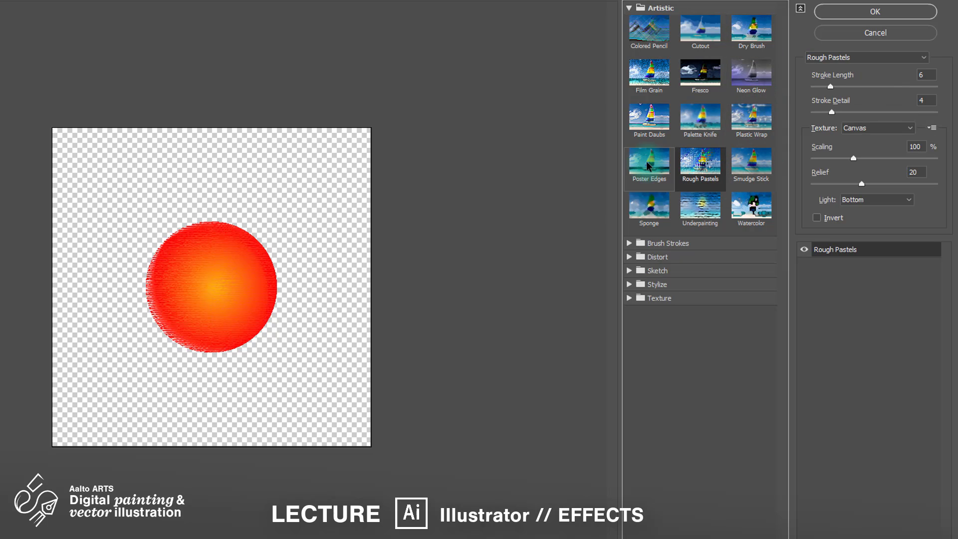
click(649, 161)
click(649, 205)
click(700, 205)
click(769, 212)
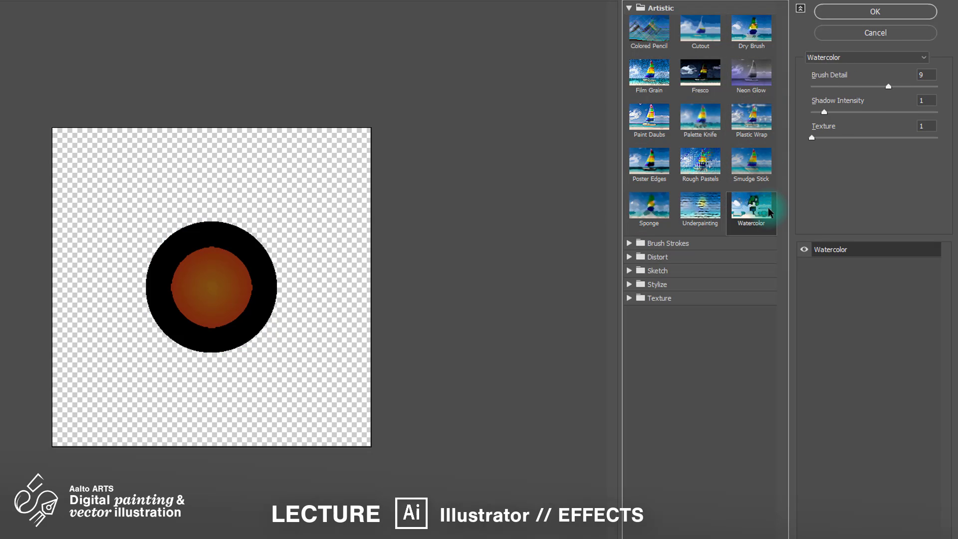
click(706, 124)
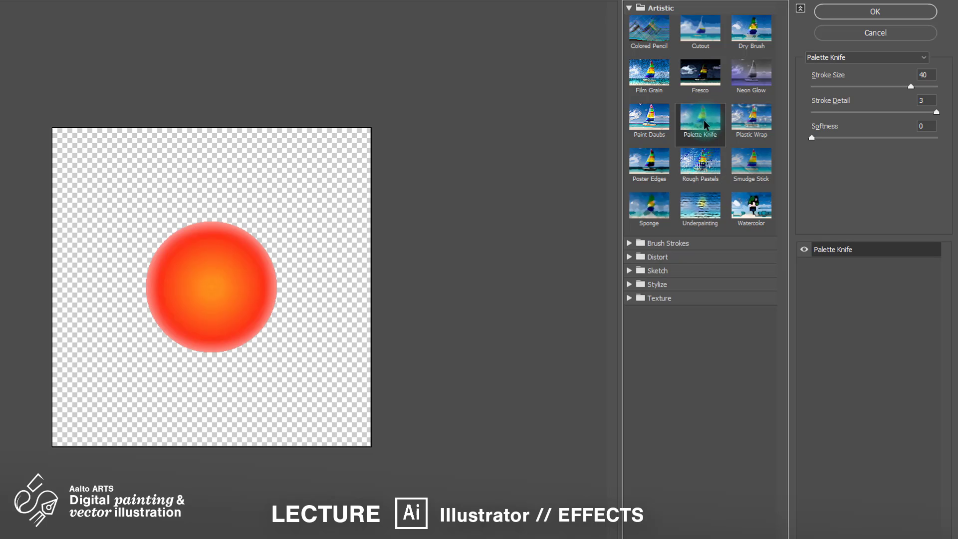
click(646, 88)
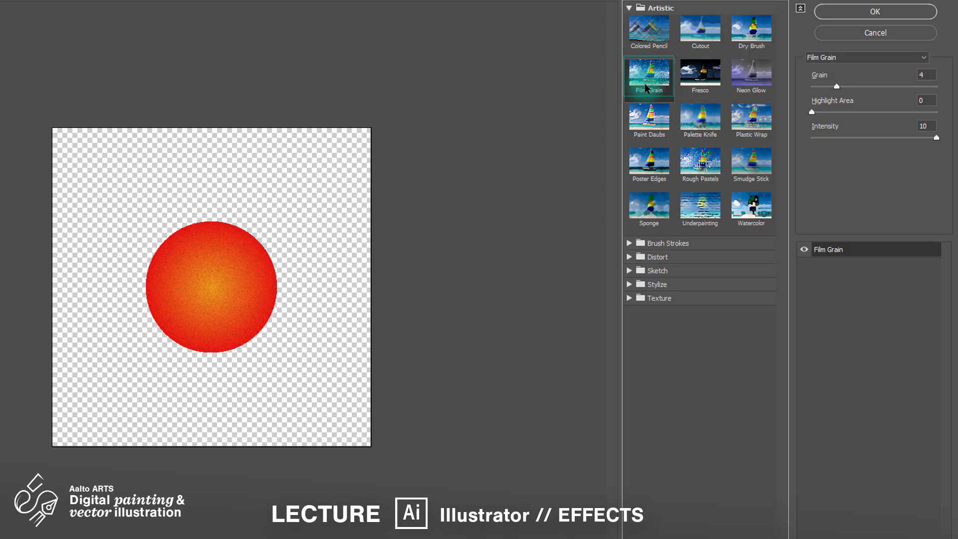
Step: Preview Texture > Grain on the circle at Intensity 3, Contrast 50, Regular type
click(630, 299)
click(697, 323)
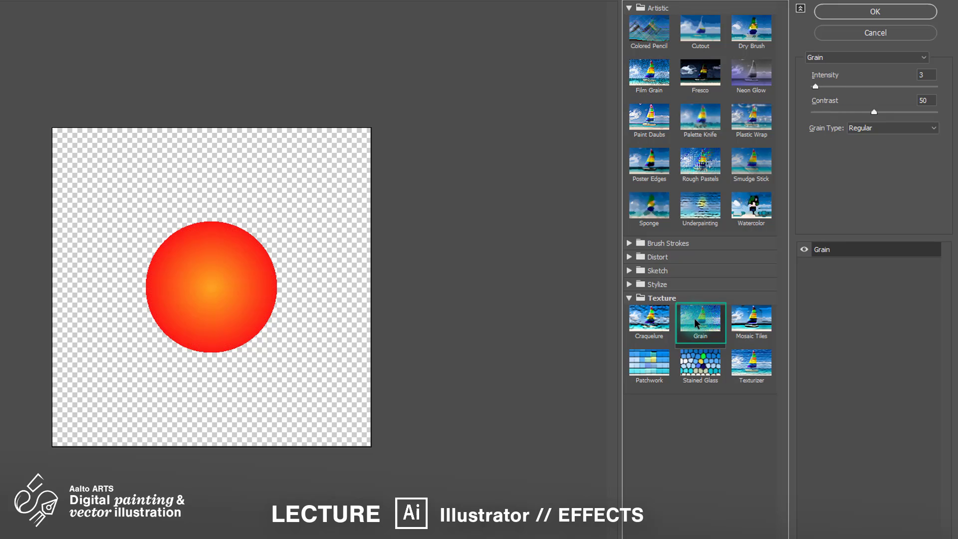
click(631, 258)
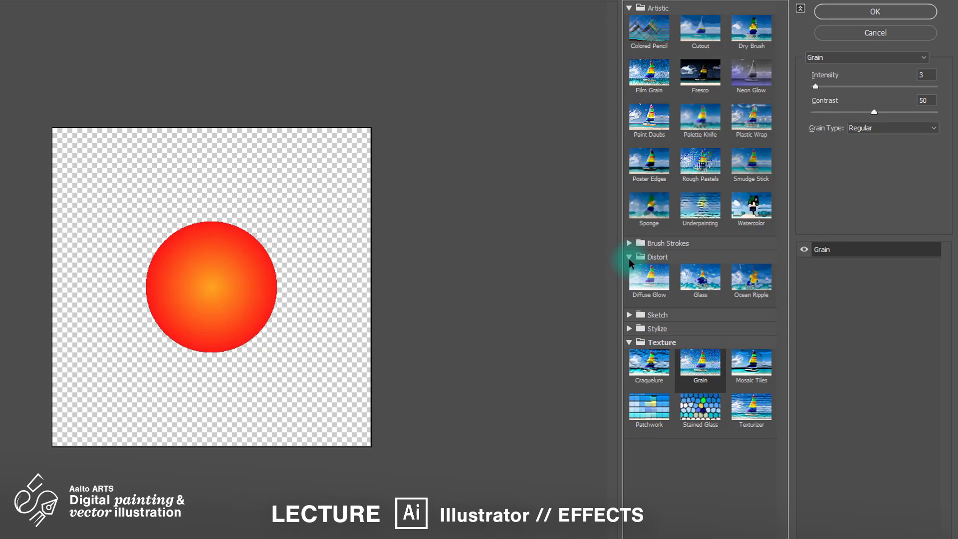
Step: Apply Distort > Diffuse Glow to the circle with Glow Amount 0, Graininess 8 and Clear Amount 15
click(659, 286)
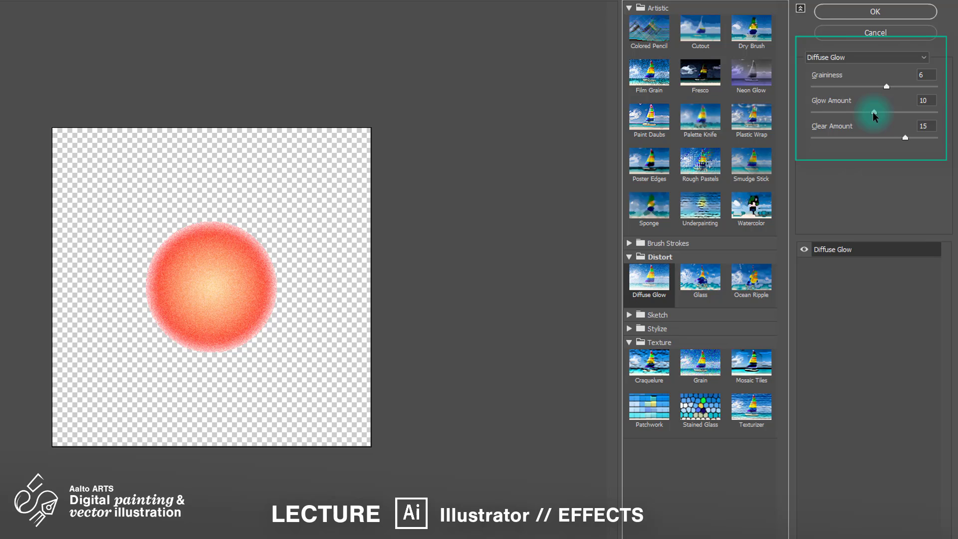
drag(873, 112, 766, 113)
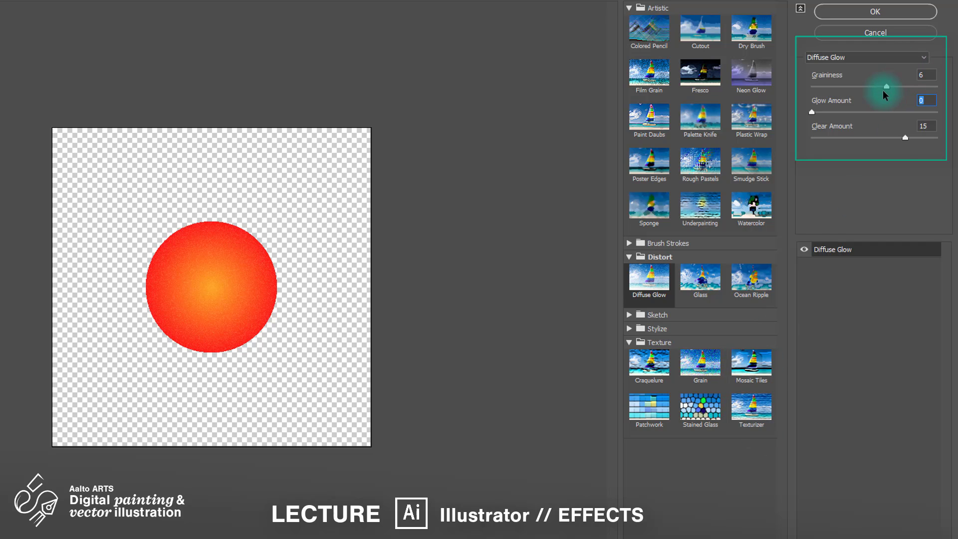
drag(883, 91, 915, 85)
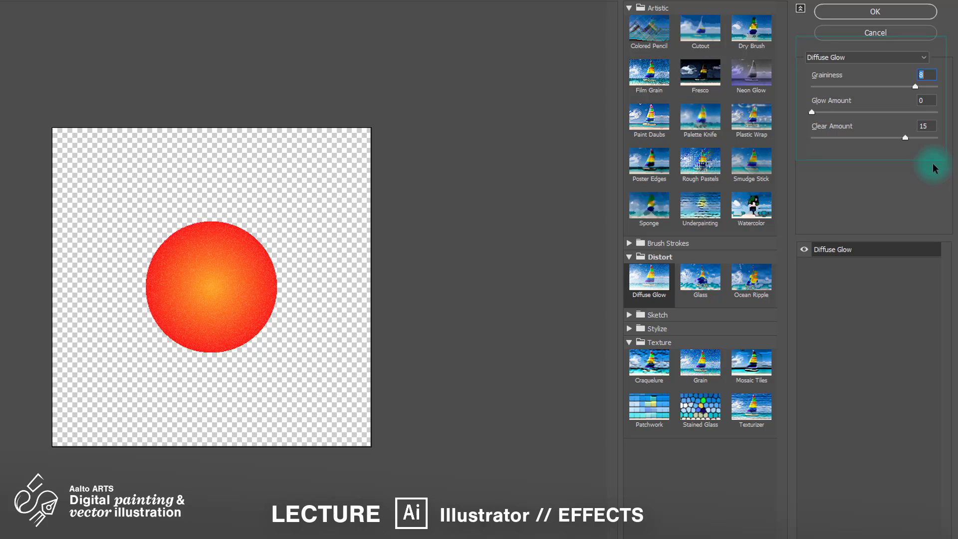
click(903, 14)
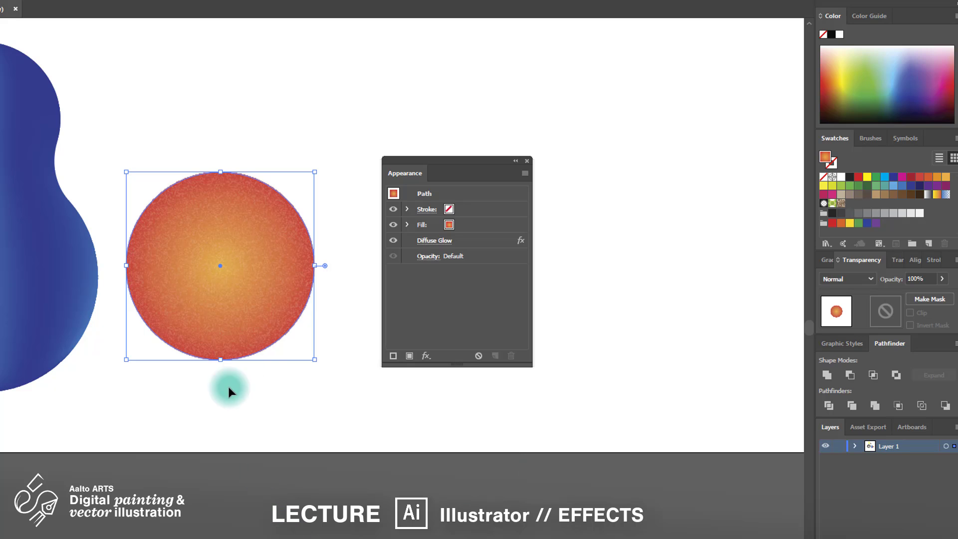
Step: Zoom in to inspect the grain, then start enlarging the circle from its corner handle
scroll(246, 331, up, 4)
scroll(244, 335, up, 2)
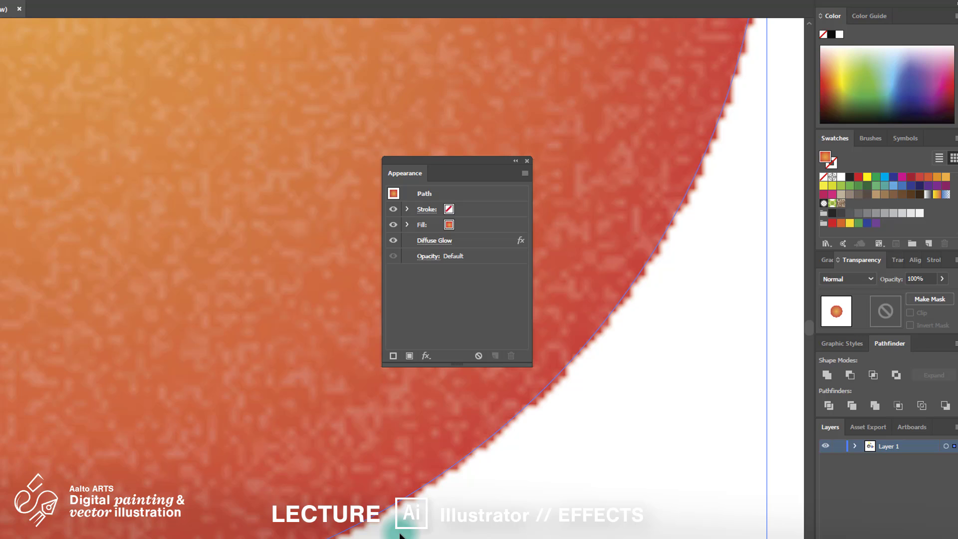
scroll(401, 535, down, 6)
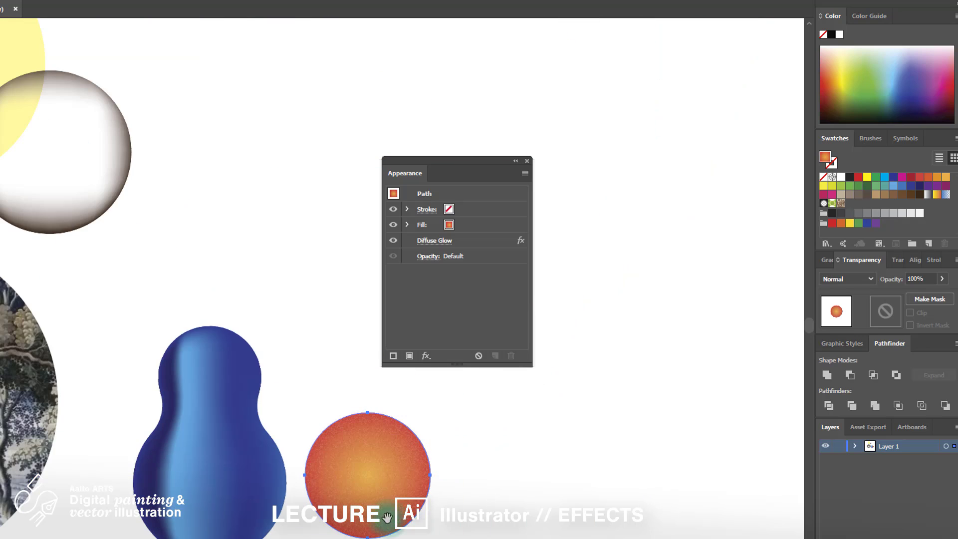
drag(367, 487, 222, 455)
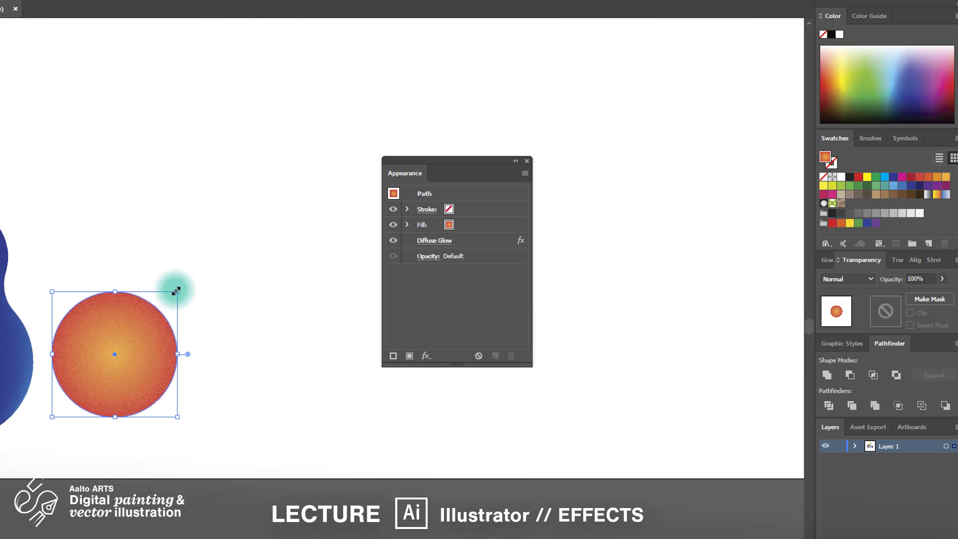
scroll(175, 290, down, 3)
drag(175, 289, 421, 38)
Step: Drag the circle's corner handle to enlarge it much further, then shrink it to a tiny size
scroll(304, 334, up, 5)
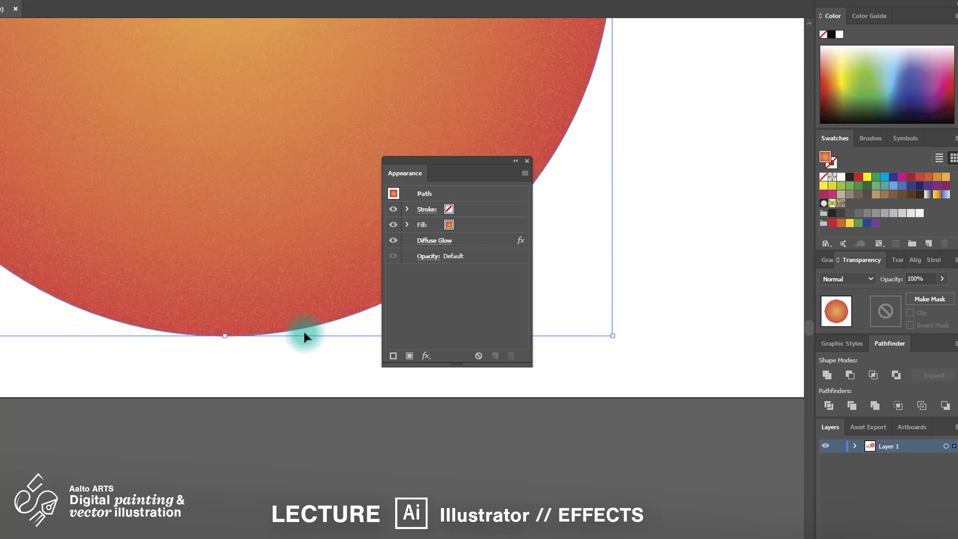
scroll(304, 333, down, 6)
scroll(313, 364, down, 1)
drag(322, 347, 83, 376)
drag(93, 307, 386, 37)
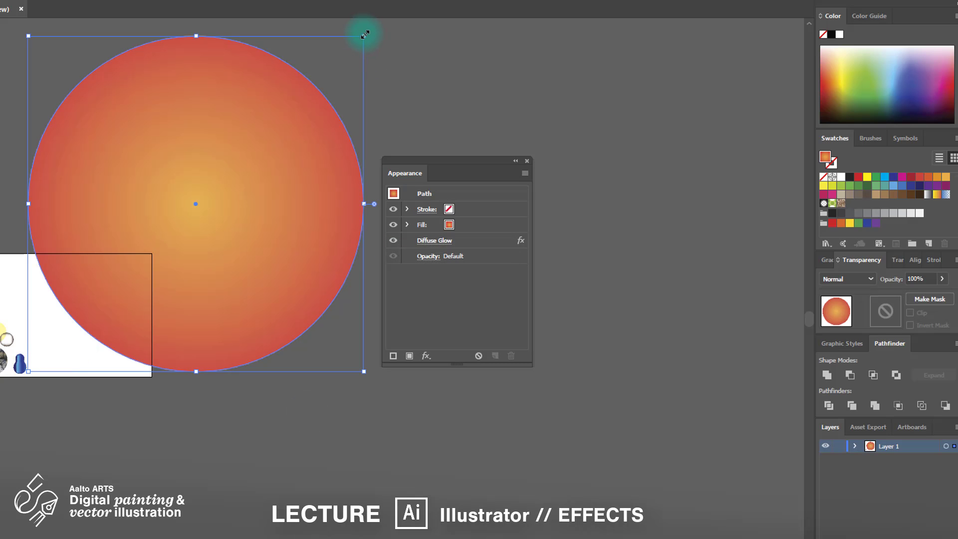
drag(364, 36, 34, 346)
Step: Resize the circle to 32.268 mm across beside the blue pear
scroll(21, 368, up, 7)
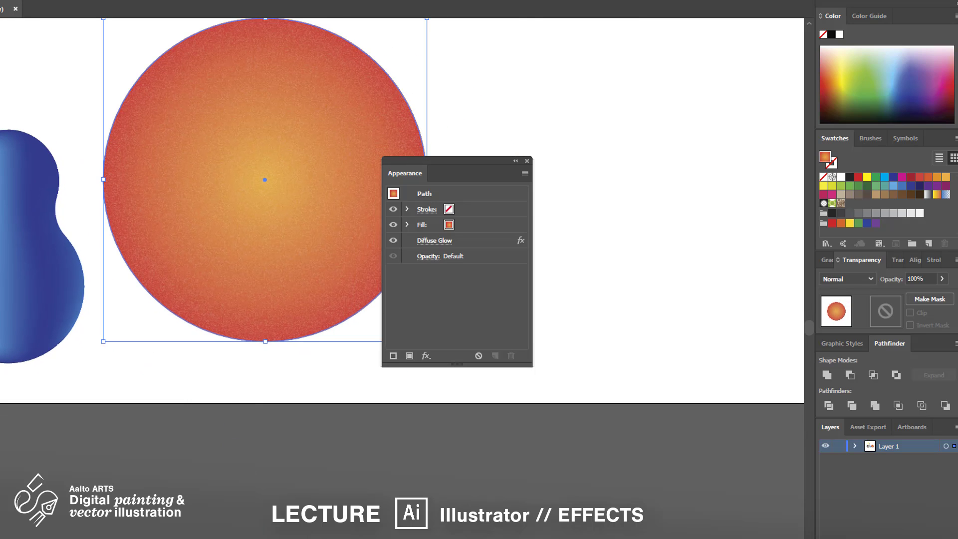
scroll(348, 242, down, 1)
drag(406, 74, 336, 148)
scroll(304, 297, up, 1)
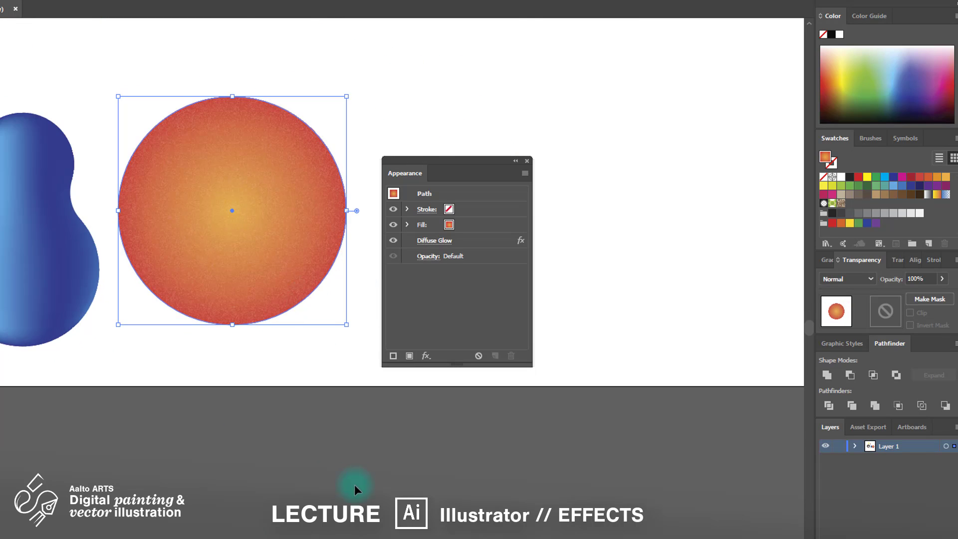
drag(354, 484, 336, 483)
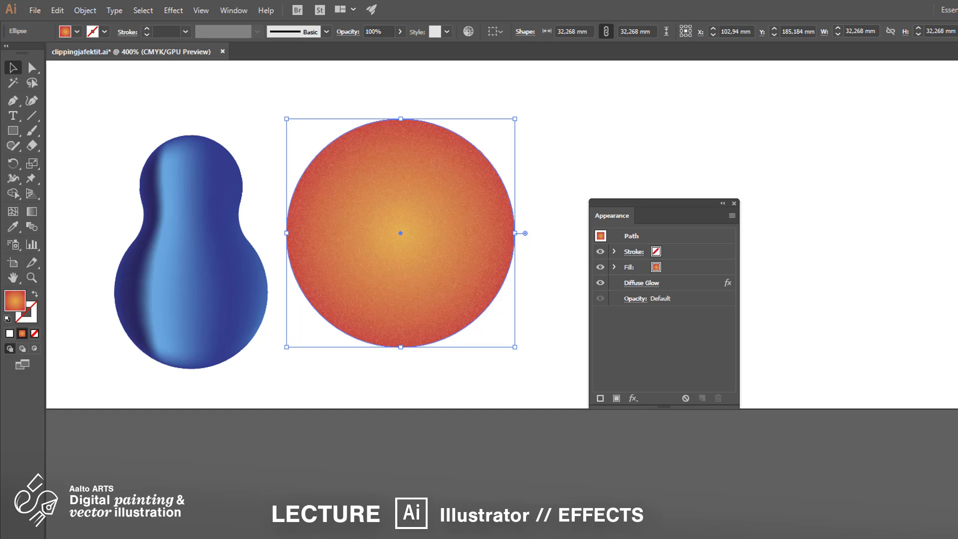
Step: Check Document Raster Effects Settings without changes, then zoom in on the circle's grainy edge
click(173, 10)
click(249, 52)
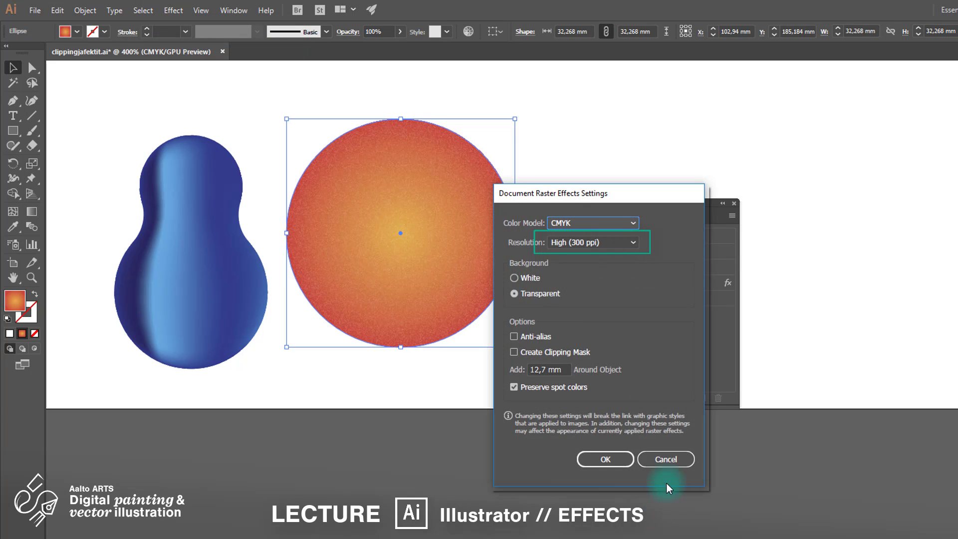
click(666, 459)
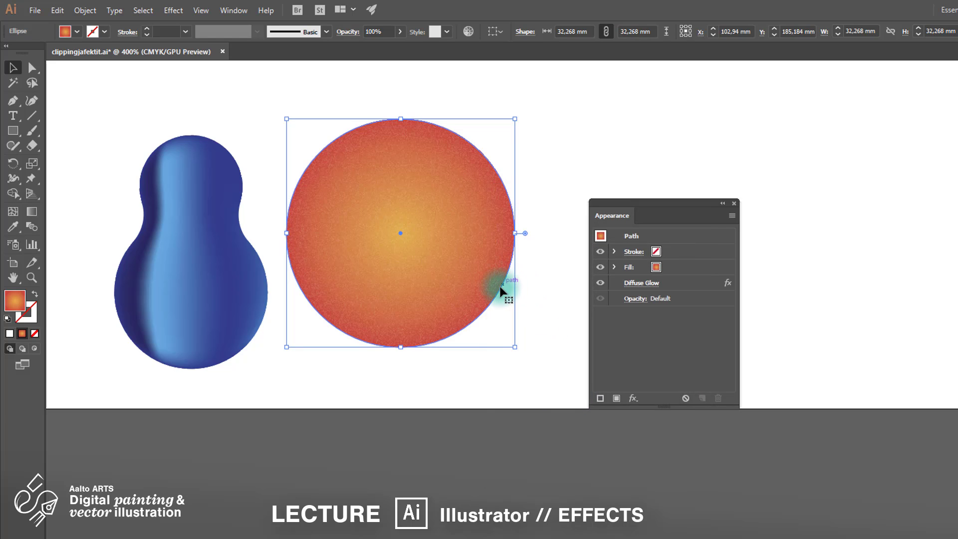
scroll(507, 289, up, 5)
scroll(507, 379, up, 1)
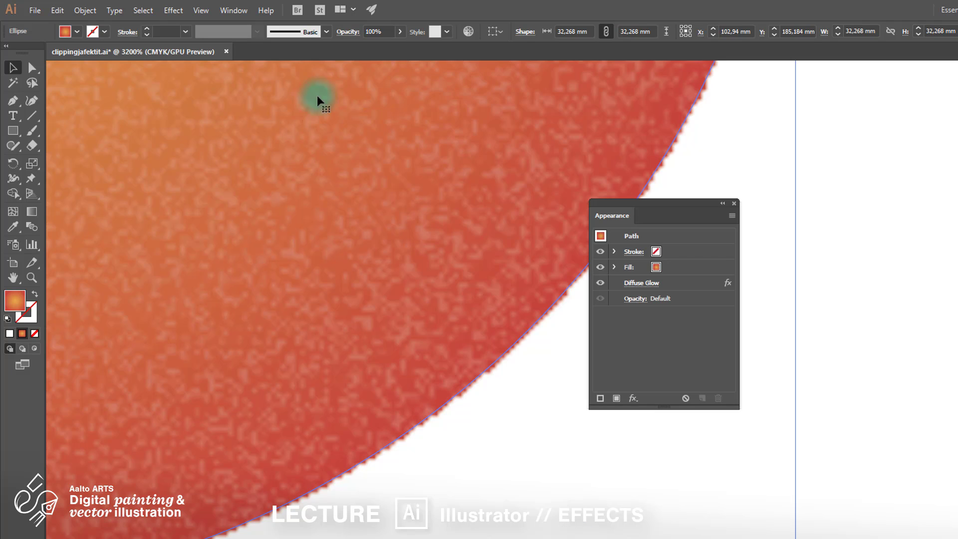
Step: Enable Create Clipping Mask in Document Raster Effects Settings, then deselect the circle
click(176, 15)
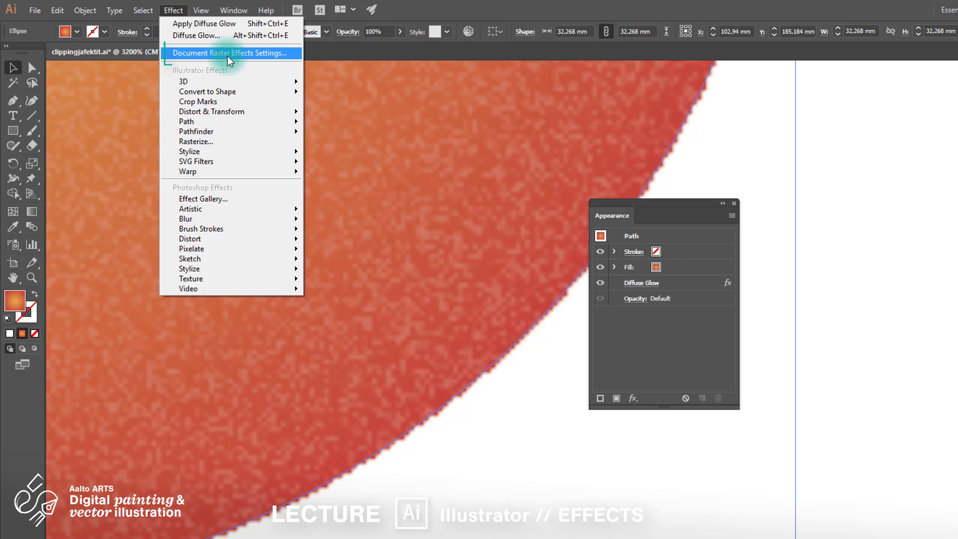
click(229, 59)
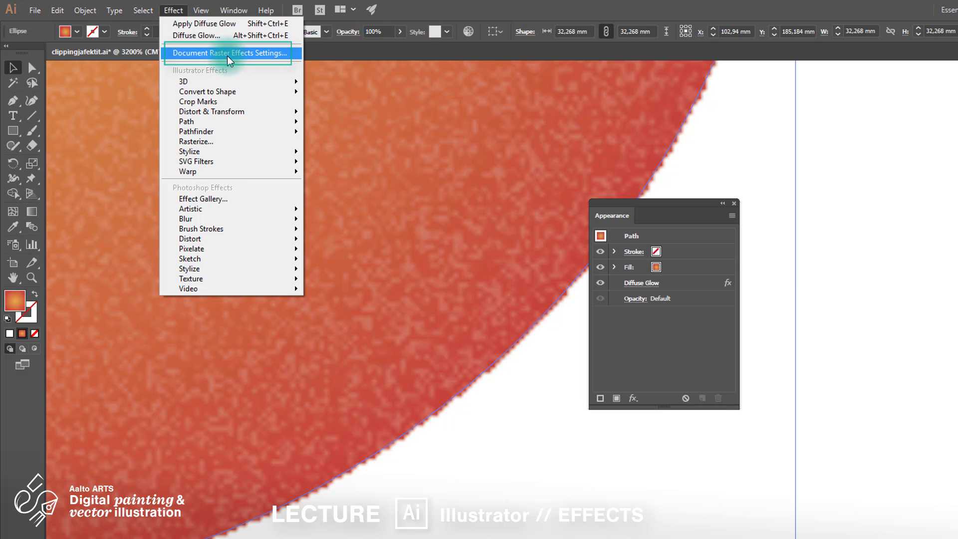
drag(679, 209, 883, 93)
click(730, 237)
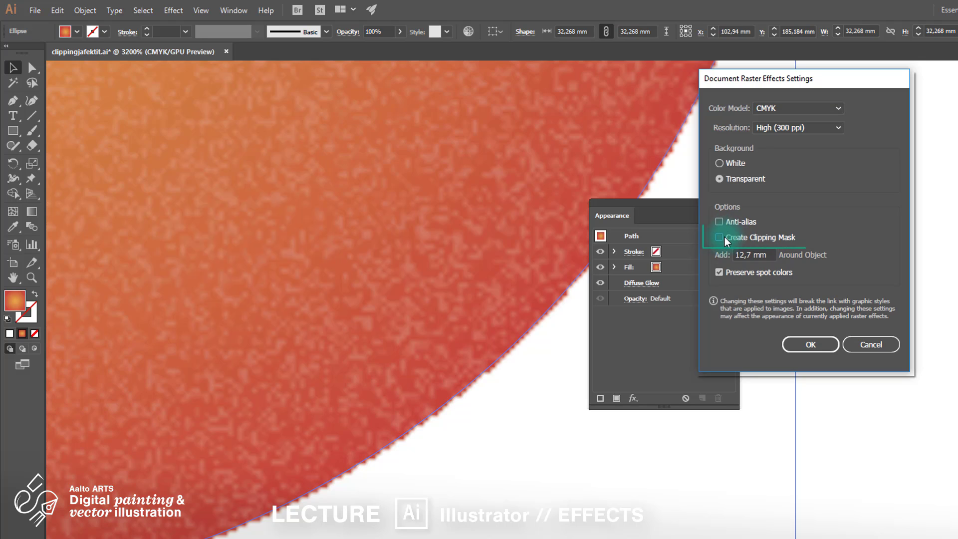
click(830, 345)
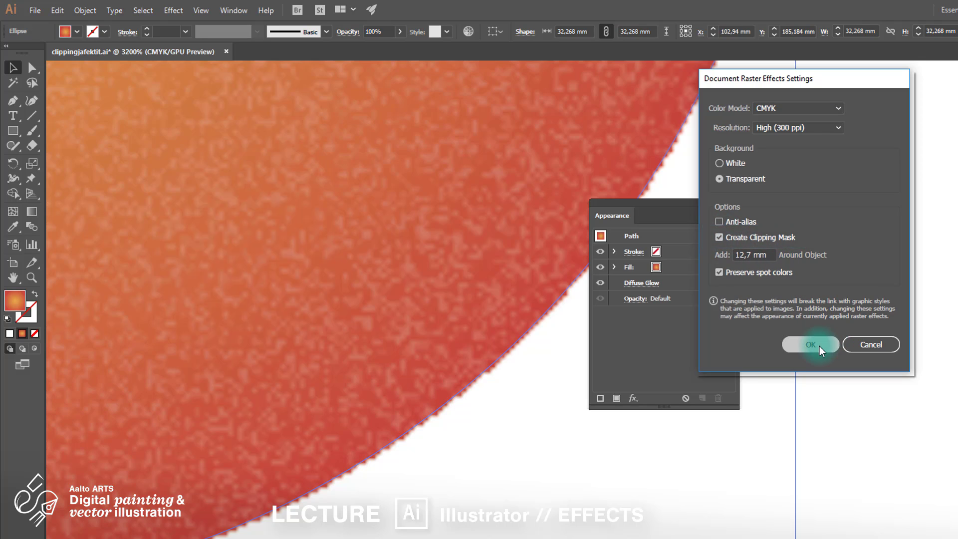
right_click(821, 351)
click(820, 345)
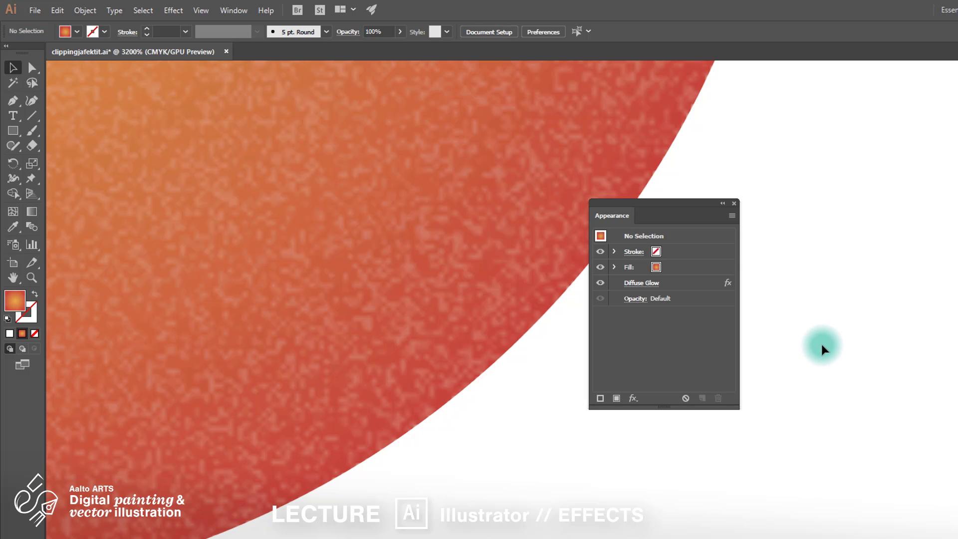
Step: Zoom out, review the circle's Diffuse Glow settings without changes, and deselect it
scroll(822, 348, down, 5)
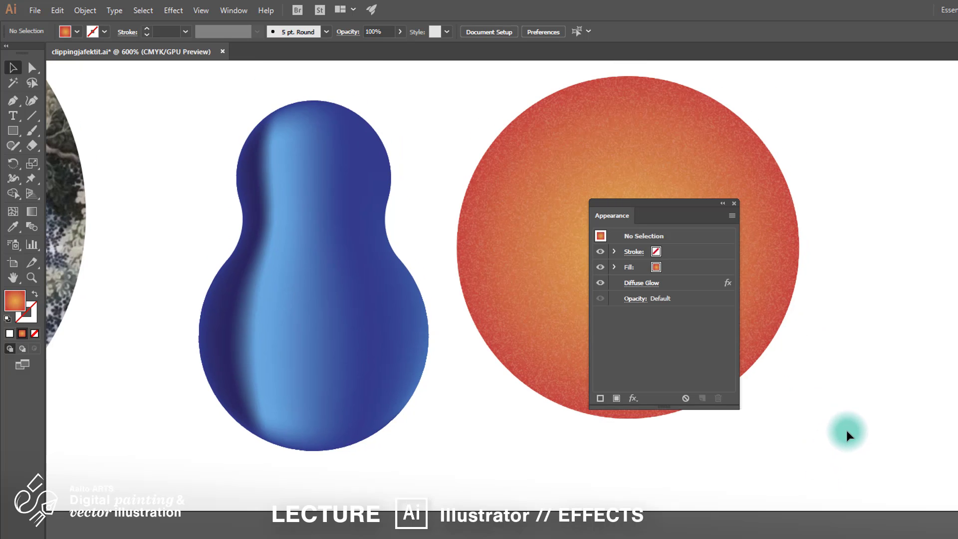
drag(699, 203, 825, 165)
drag(824, 165, 943, 109)
click(699, 240)
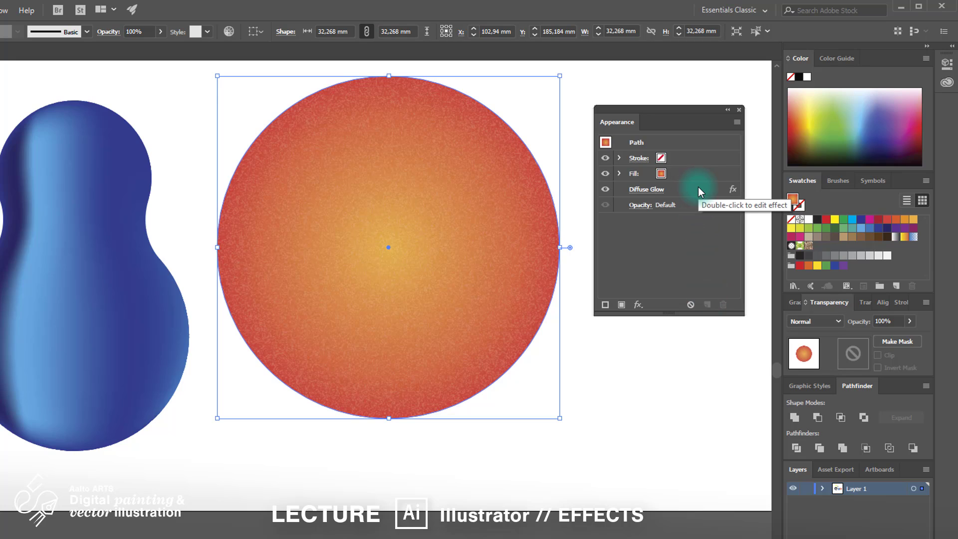
click(698, 188)
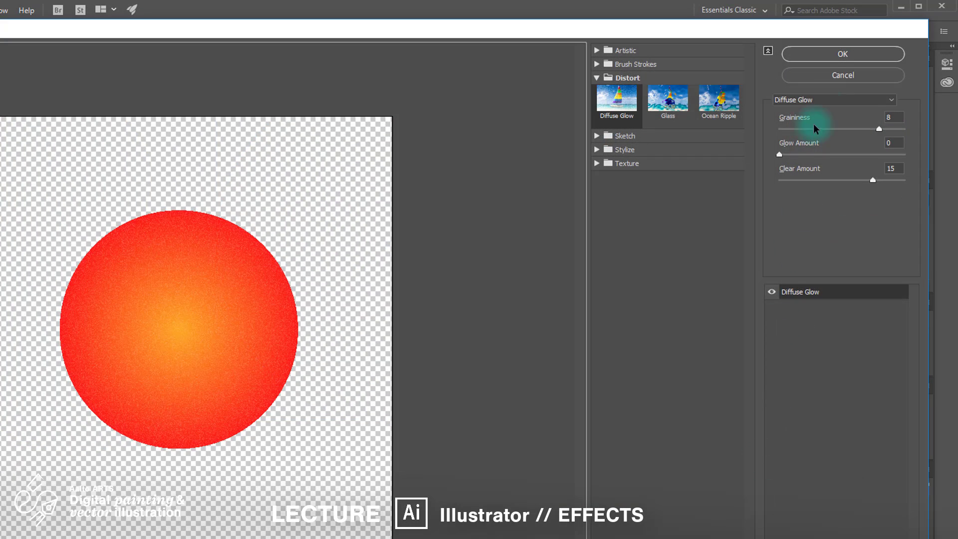
click(822, 80)
key(ctrl+shift+a)
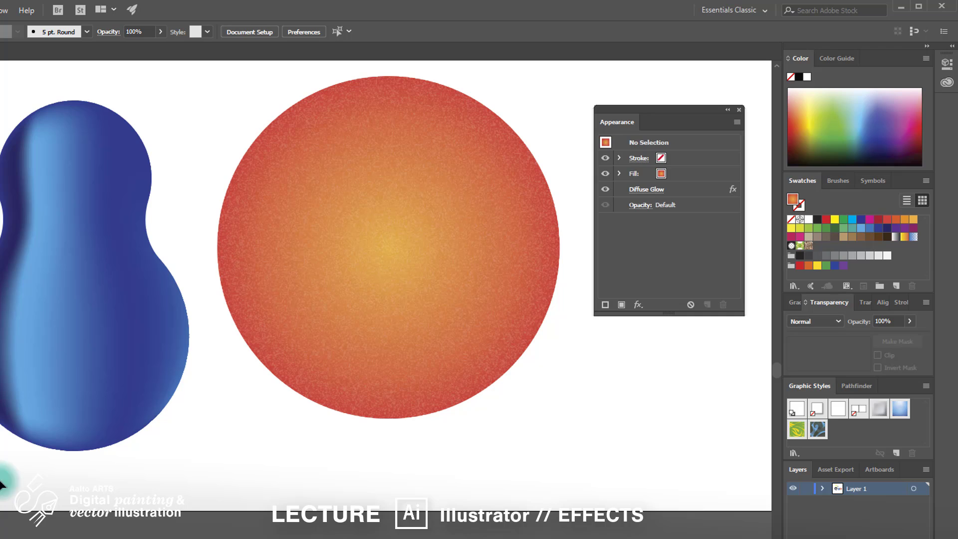
Step: Apply the last-used Diffuse Glow to the blue mesh pear
click(75, 396)
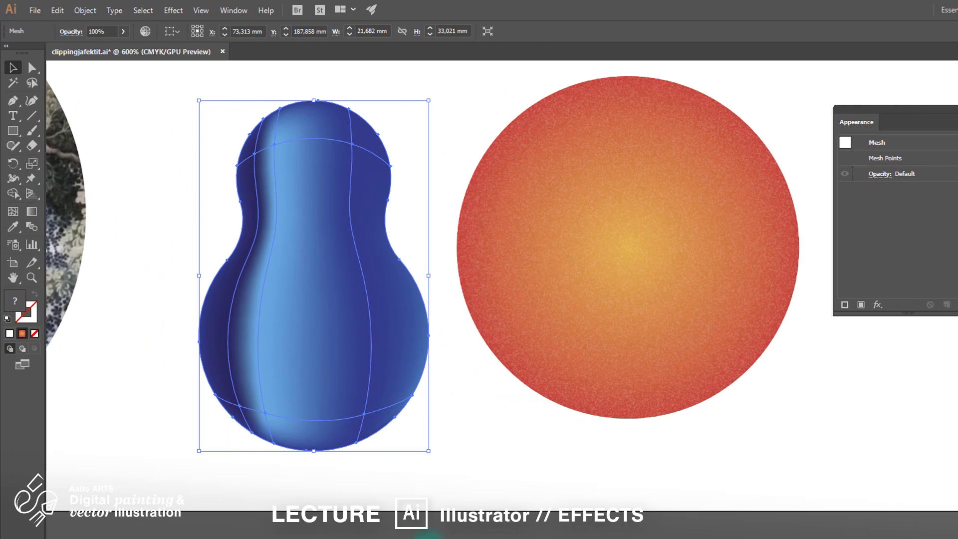
click(174, 10)
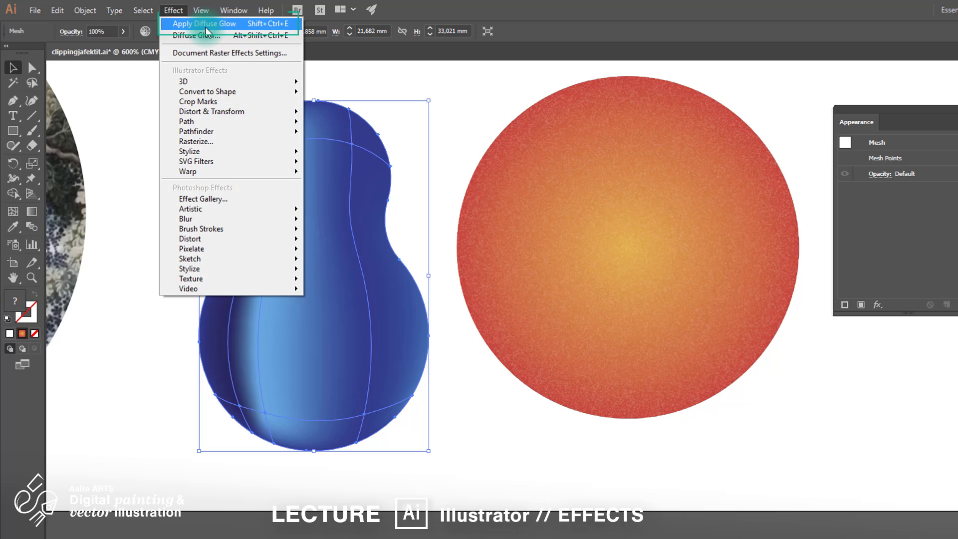
click(206, 25)
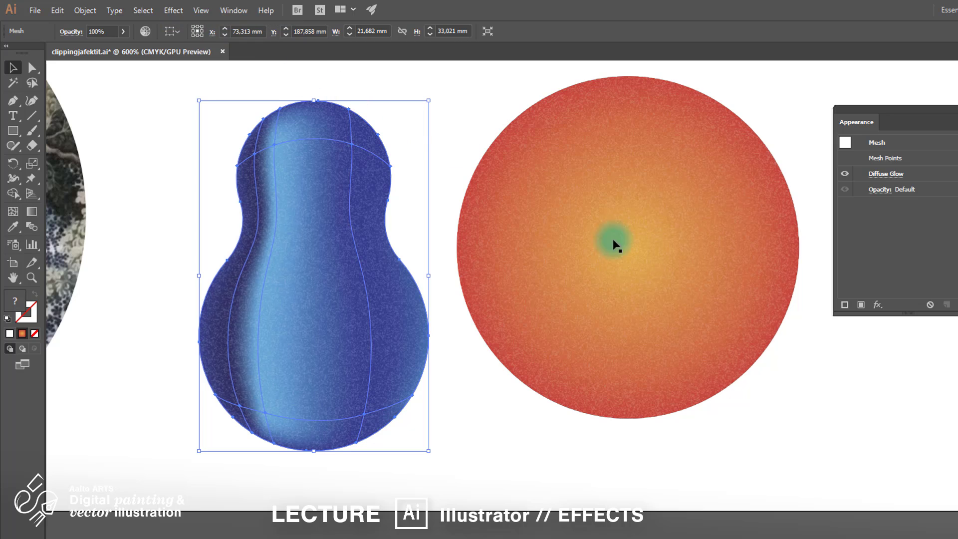
Step: Add a trial Brush Strokes > Ink Outlines effect to the orange circle
click(608, 533)
click(609, 400)
click(886, 190)
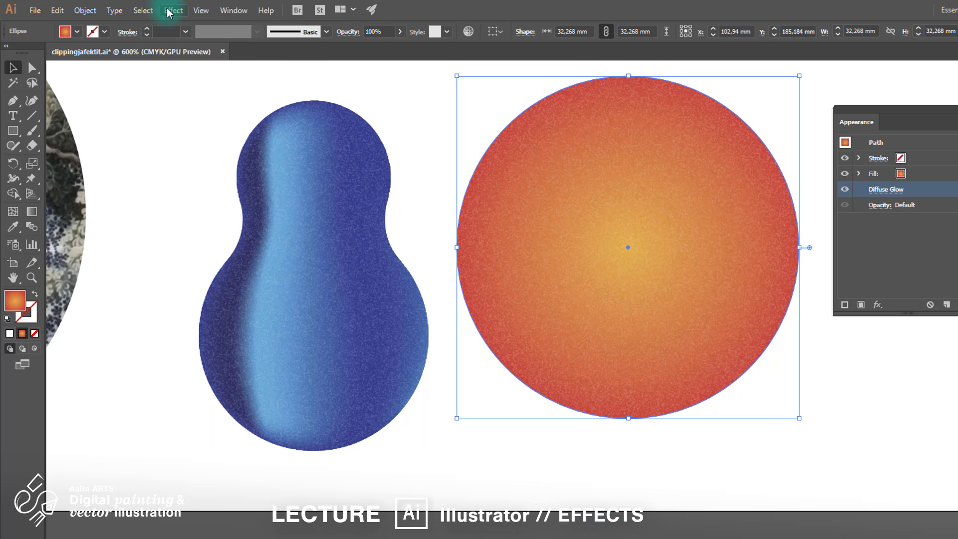
click(173, 11)
mouse_move(230, 235)
click(63, 273)
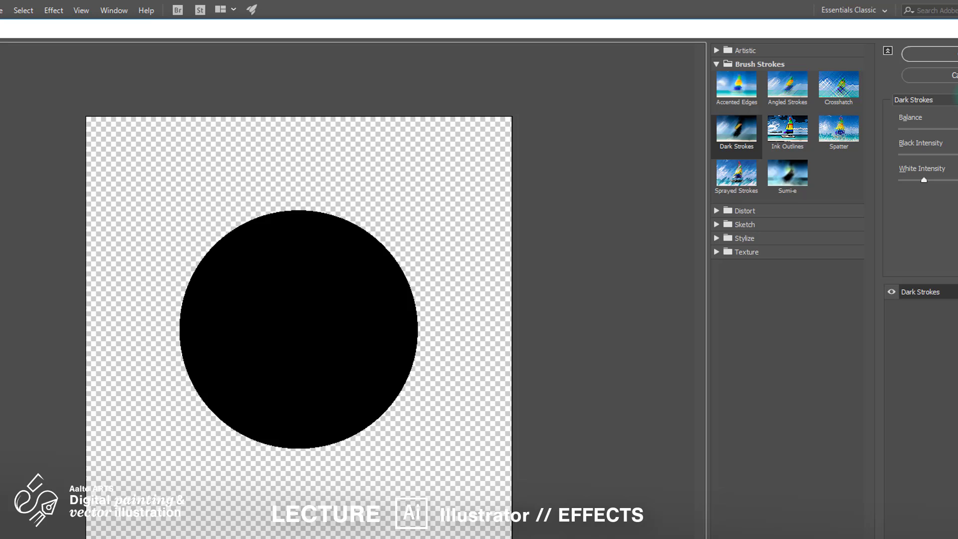
click(788, 128)
click(930, 54)
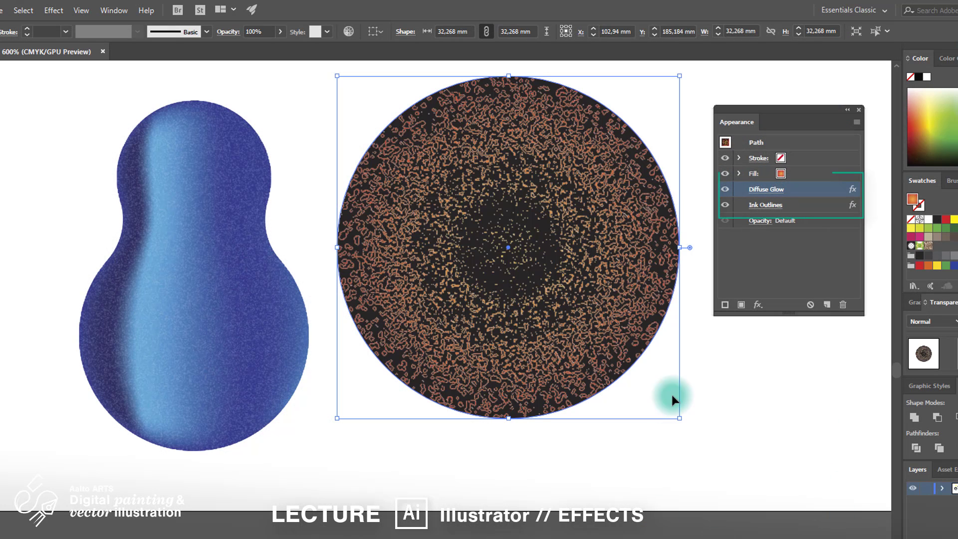
Step: Toggle the Diffuse Glow and Ink Outlines visibility off and on to compare them
click(725, 189)
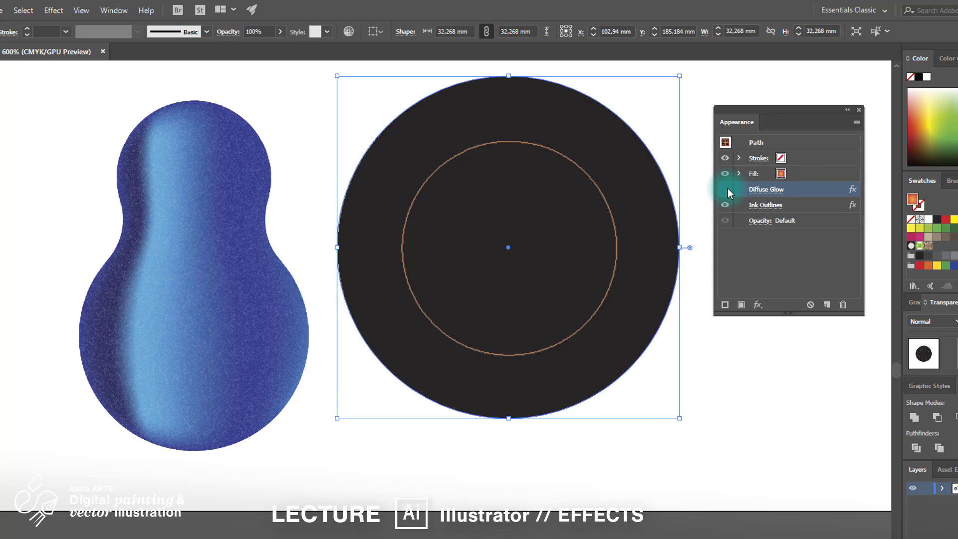
click(725, 189)
click(727, 205)
click(726, 205)
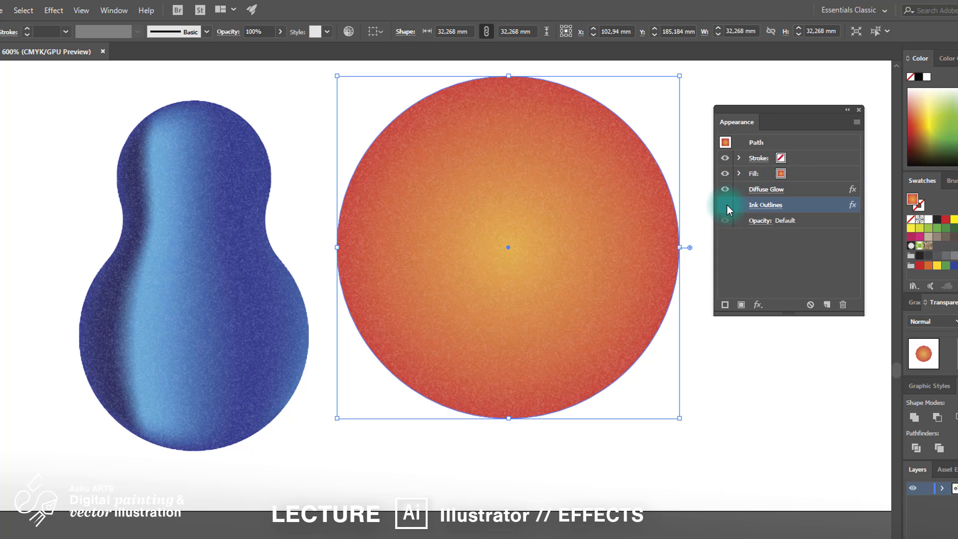
click(726, 205)
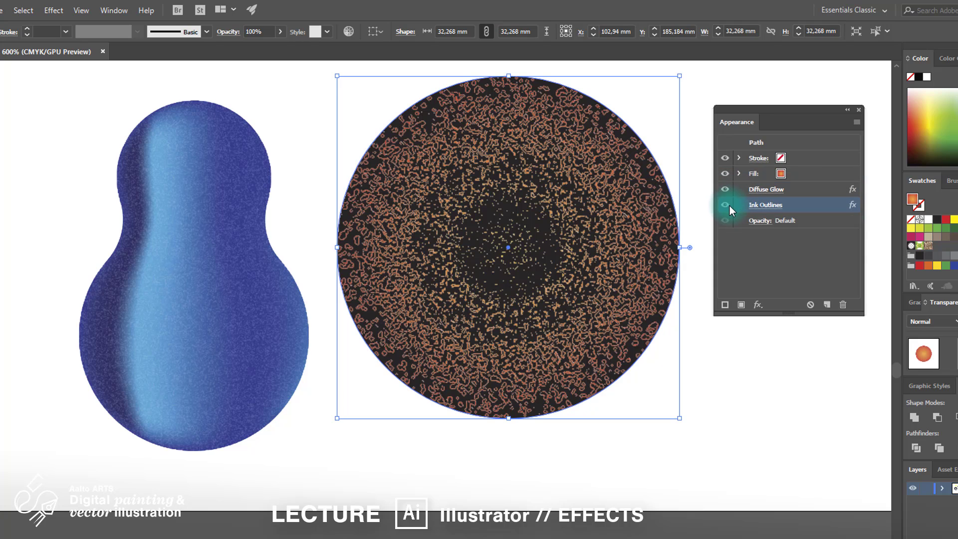
Step: Delete Ink Outlines and Diffuse Glow from the circle, then deselect it
click(843, 304)
click(827, 187)
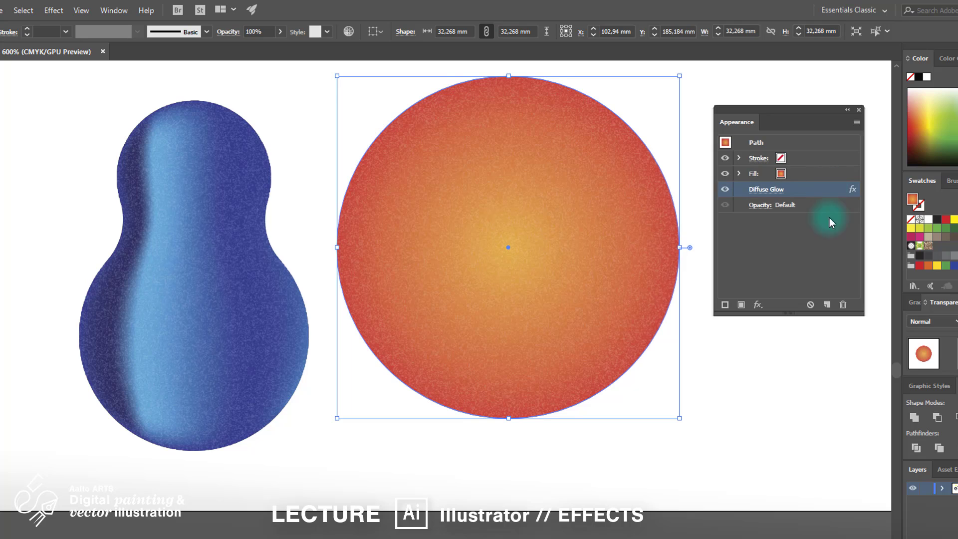
click(843, 304)
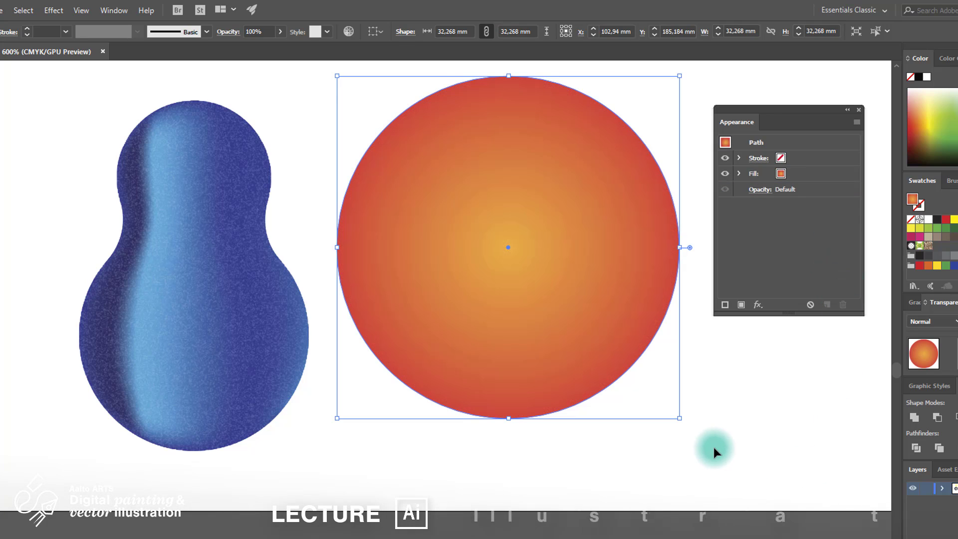
click(676, 474)
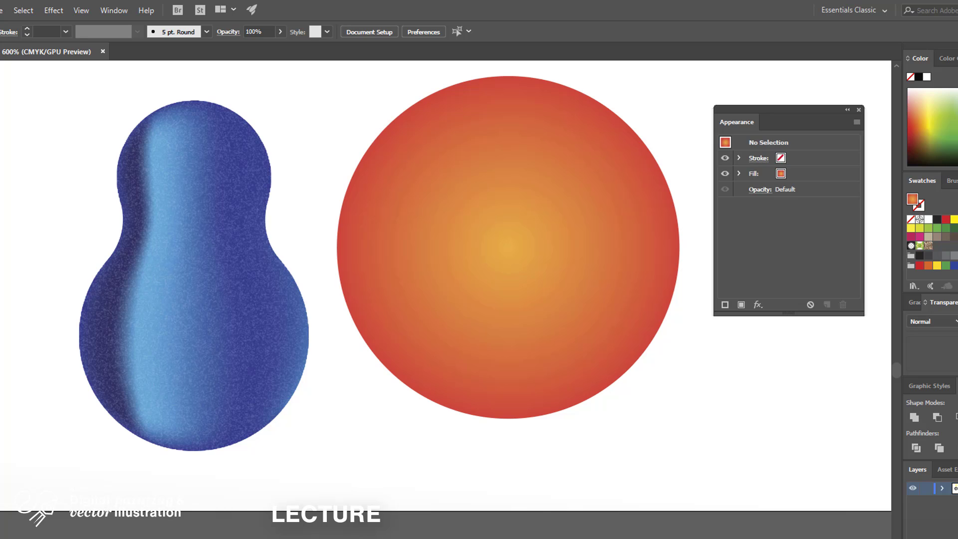